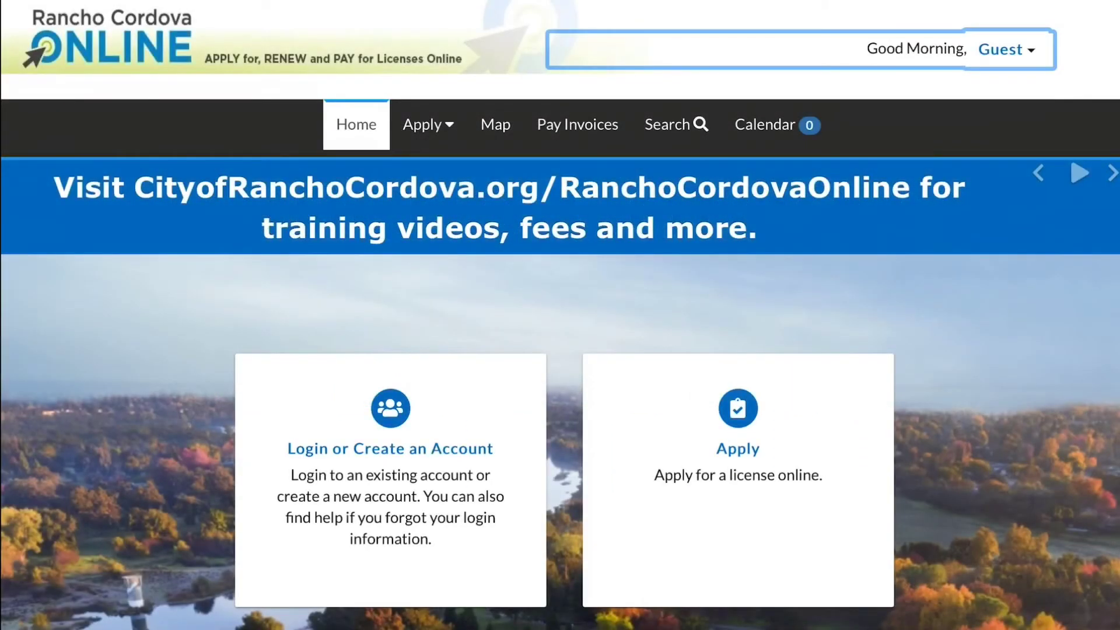
Open the Guest account menu in the home page header.
{"action": "scroll", "coordinate": [560, 314], "scroll_direction": "down", "scroll_amount": 3}
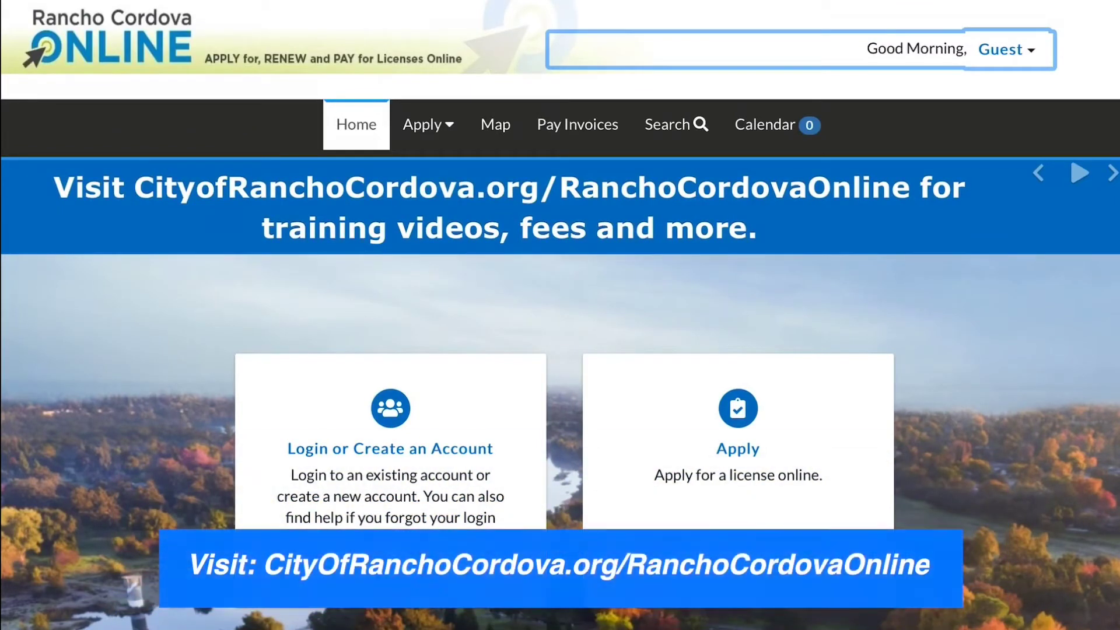
{"action": "key", "text": "Return"}
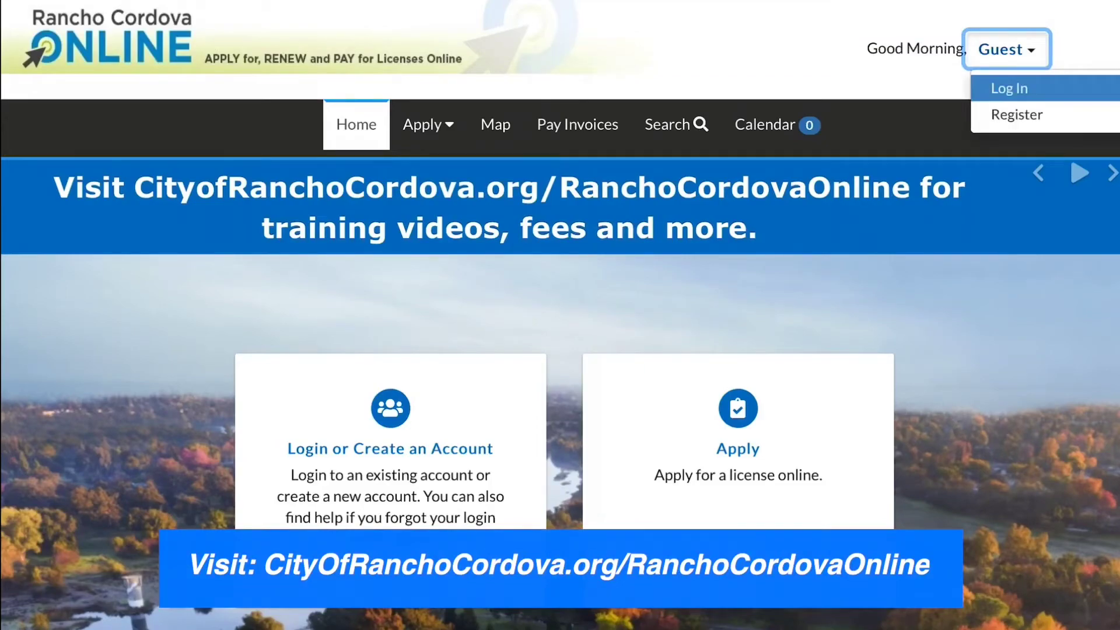
Log in with the account username and password, then show all applications.
{"action": "key", "text": "Return"}
{"action": "key", "text": "Tab"}
{"action": "type", "text": "RanchoCordova"}
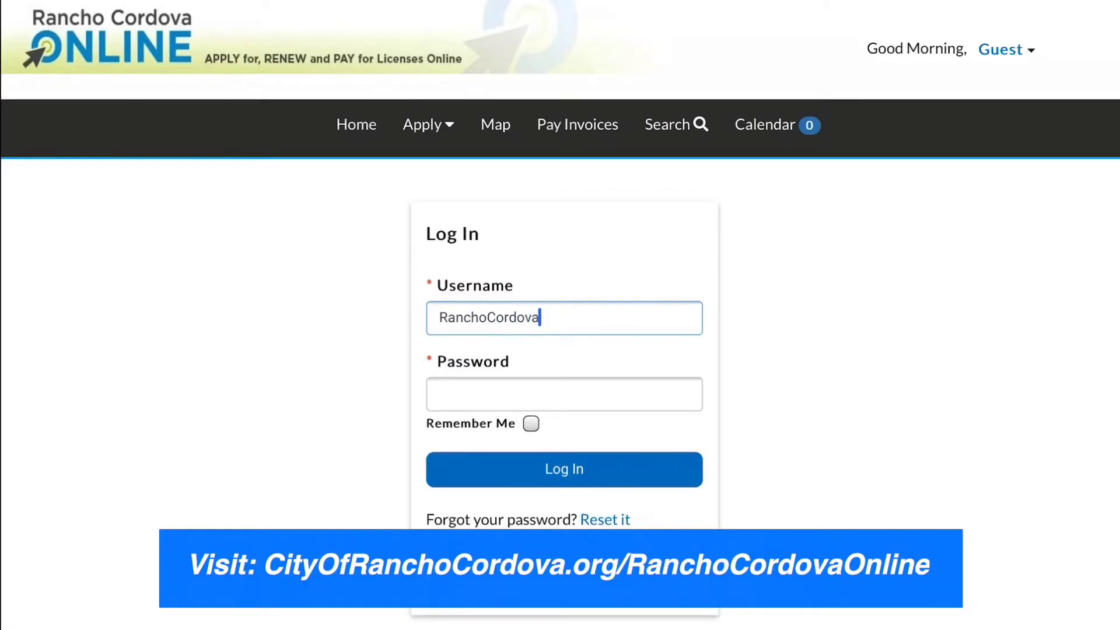
{"action": "type", "text": "Online"}
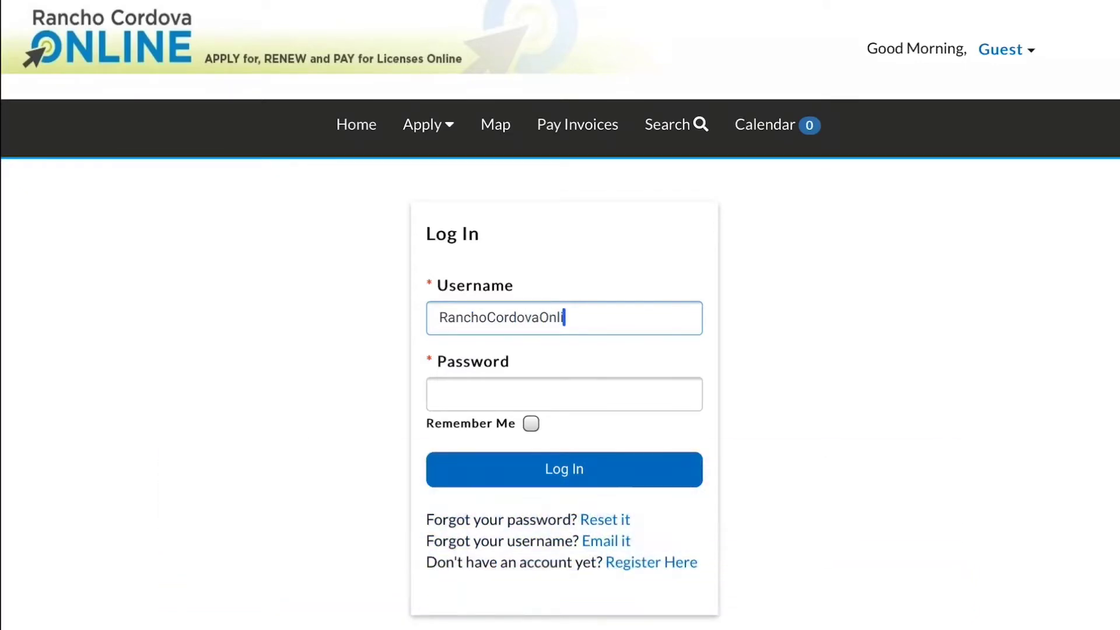
{"action": "left_click", "coordinate": [564, 394]}
{"action": "type", "text": "••••••••••••••••••••0"}
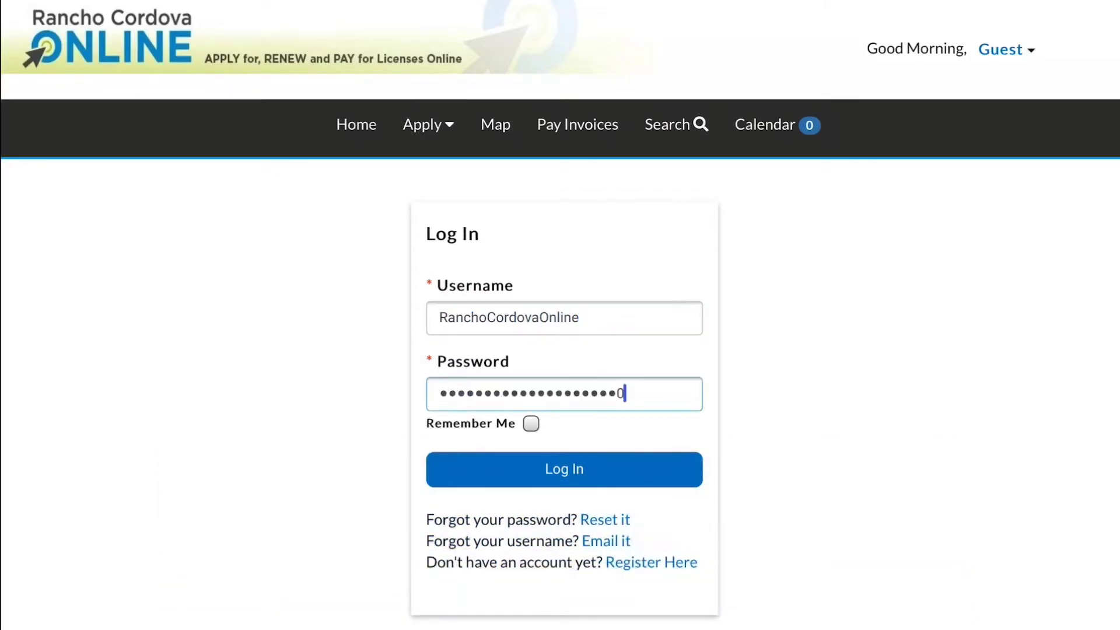
{"action": "key", "text": "Return"}
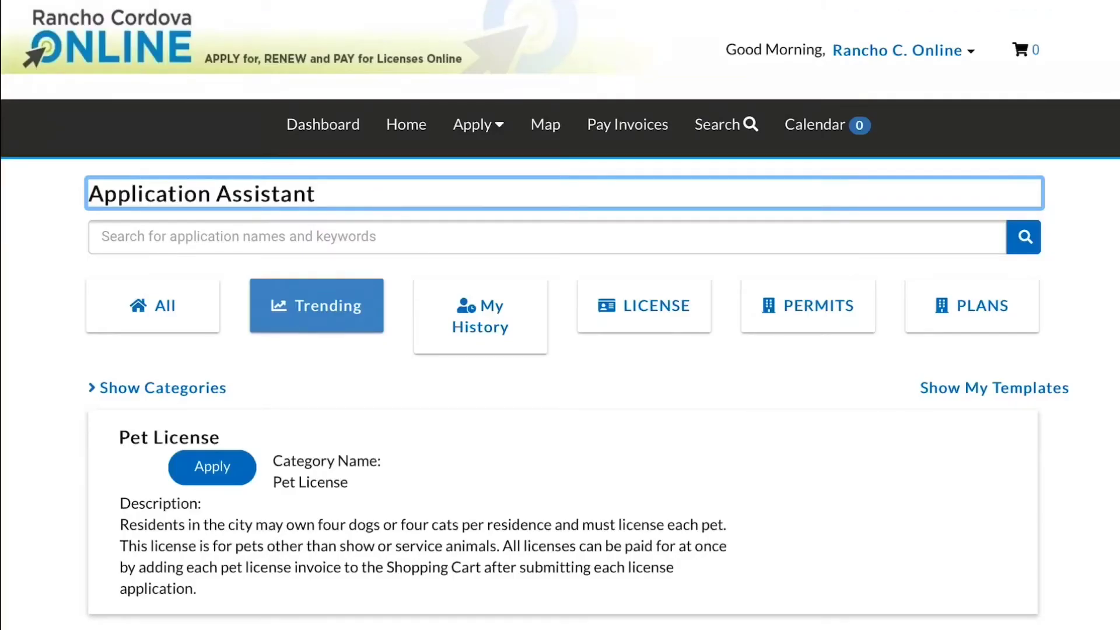
{"action": "left_click", "coordinate": [153, 305]}
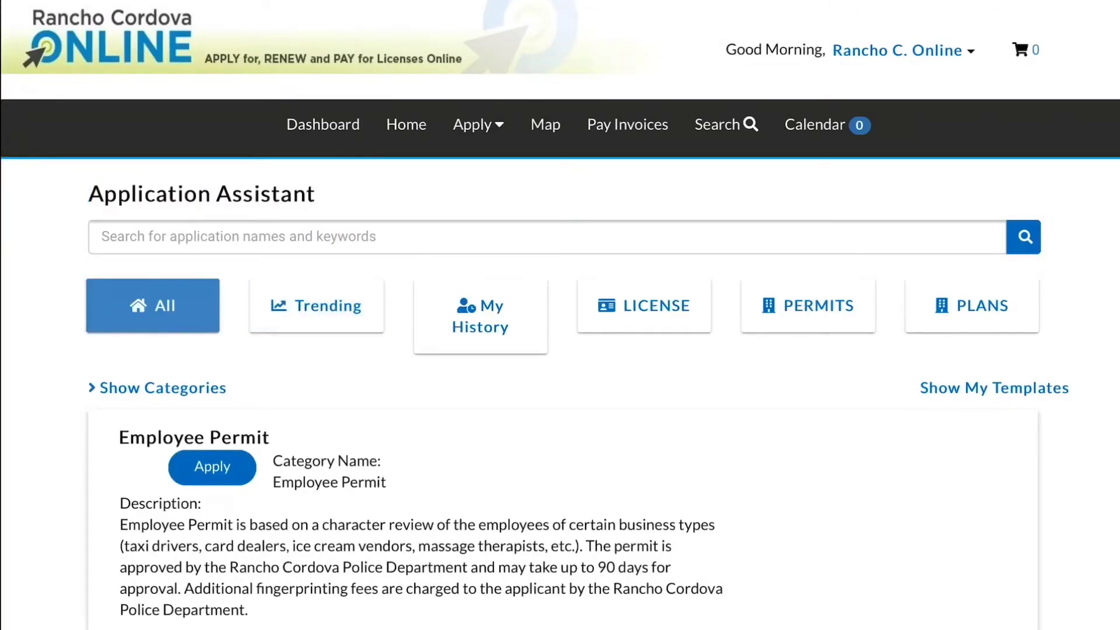
Find the General Business License card in the full list and apply for it.
{"action": "scroll", "coordinate": [559, 315], "scroll_direction": "down", "scroll_amount": 7}
{"action": "scroll", "coordinate": [560, 315], "scroll_direction": "down", "scroll_amount": 4}
{"action": "scroll", "coordinate": [560, 315], "scroll_direction": "down", "scroll_amount": 3}
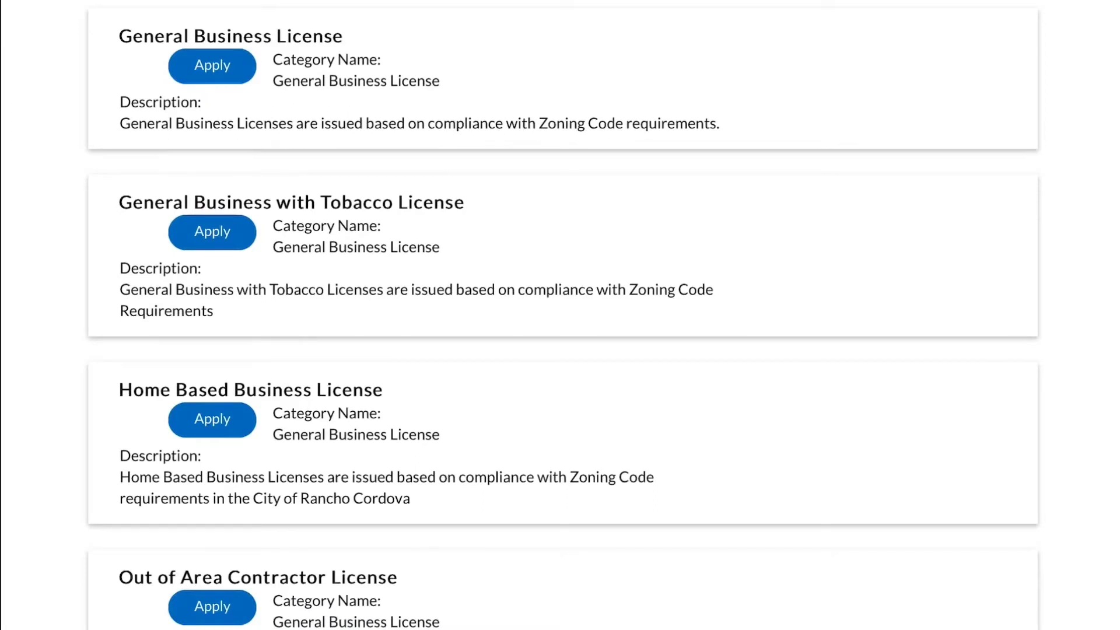
{"action": "scroll", "coordinate": [563, 324], "scroll_direction": "down", "scroll_amount": 1}
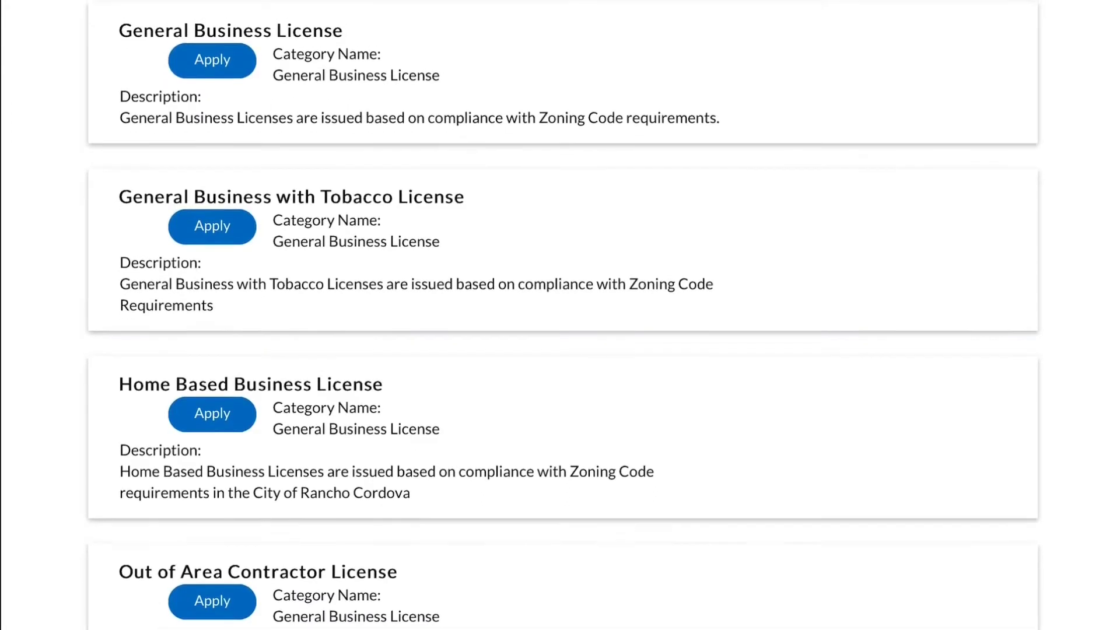
{"action": "scroll", "coordinate": [562, 323], "scroll_direction": "down", "scroll_amount": 2}
{"action": "scroll", "coordinate": [559, 320], "scroll_direction": "down", "scroll_amount": 3}
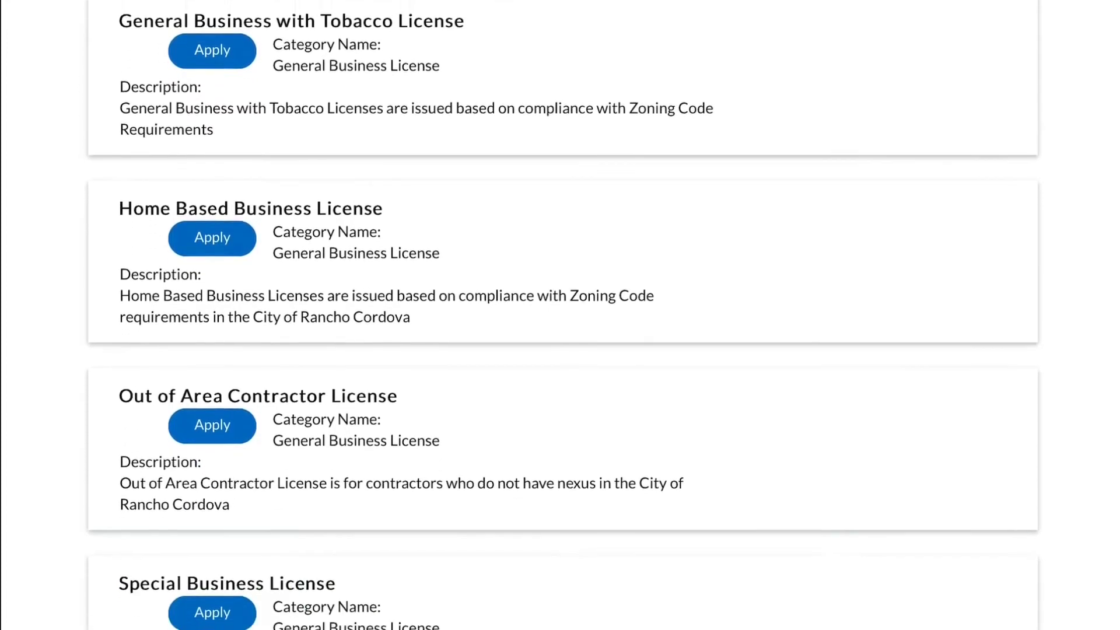
{"action": "scroll", "coordinate": [560, 321], "scroll_direction": "up", "scroll_amount": 5}
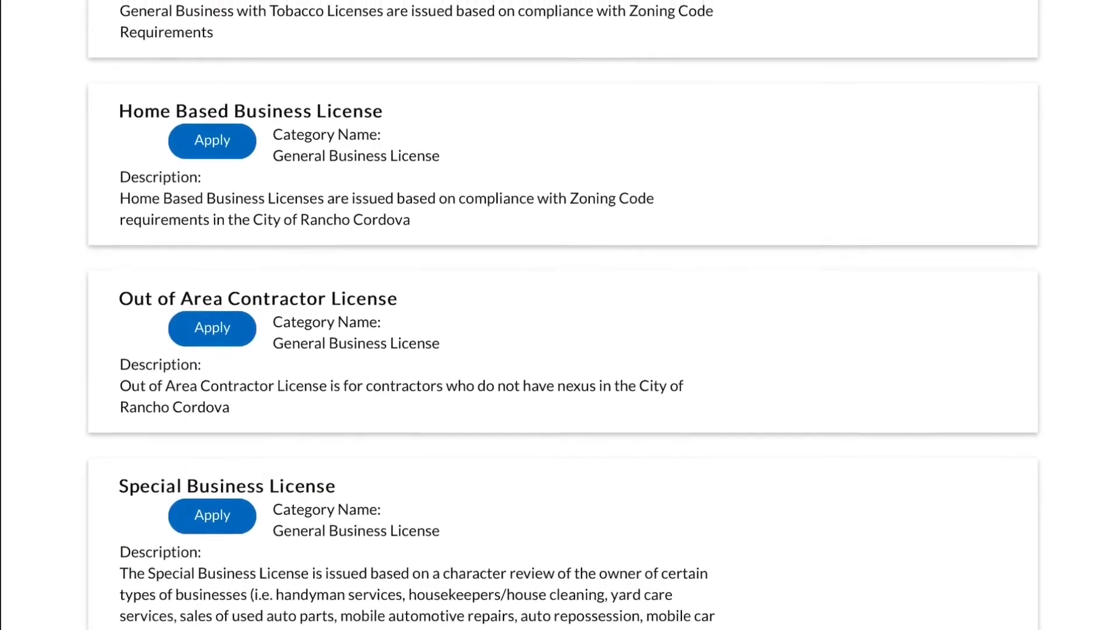
{"action": "scroll", "coordinate": [560, 320], "scroll_direction": "up", "scroll_amount": 1}
{"action": "scroll", "coordinate": [560, 321], "scroll_direction": "down", "scroll_amount": 1}
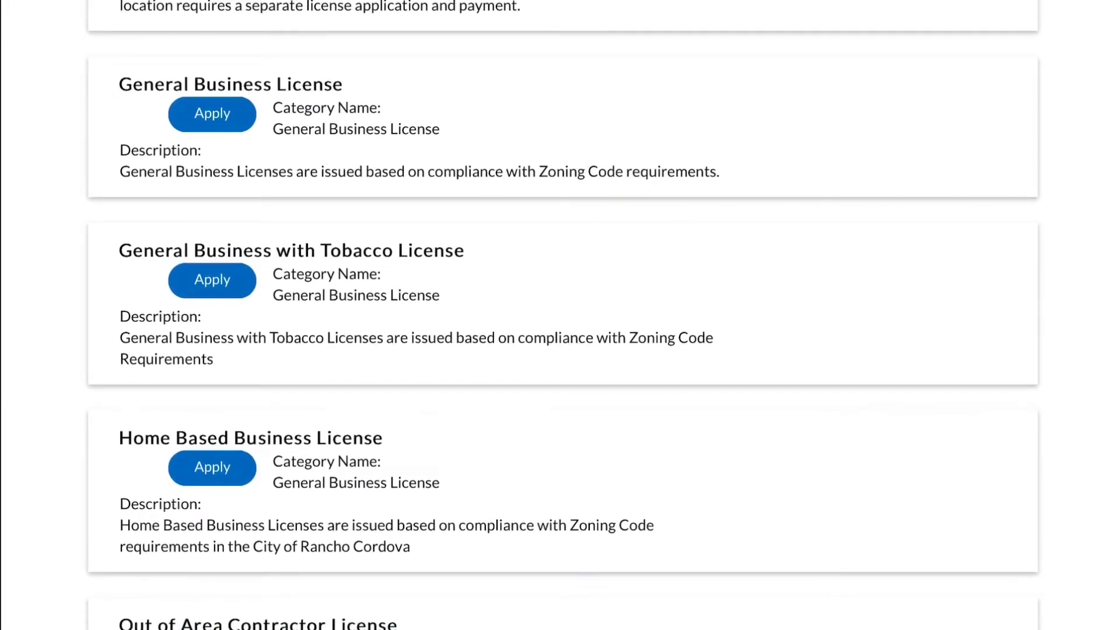
{"action": "scroll", "coordinate": [560, 315], "scroll_direction": "down", "scroll_amount": 1}
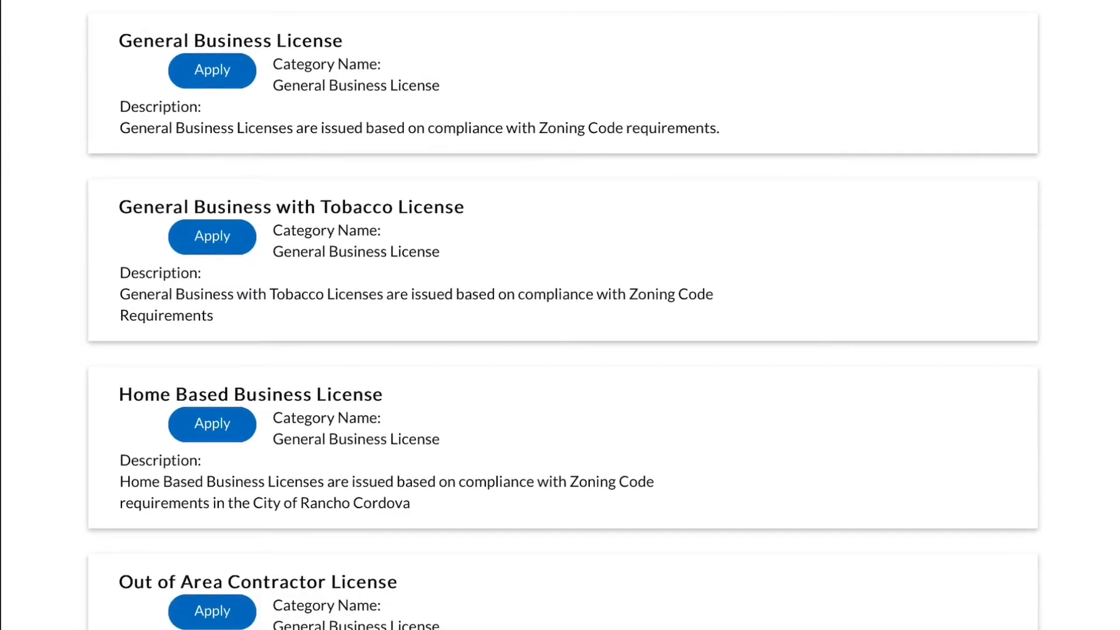
{"action": "left_click", "coordinate": [212, 70]}
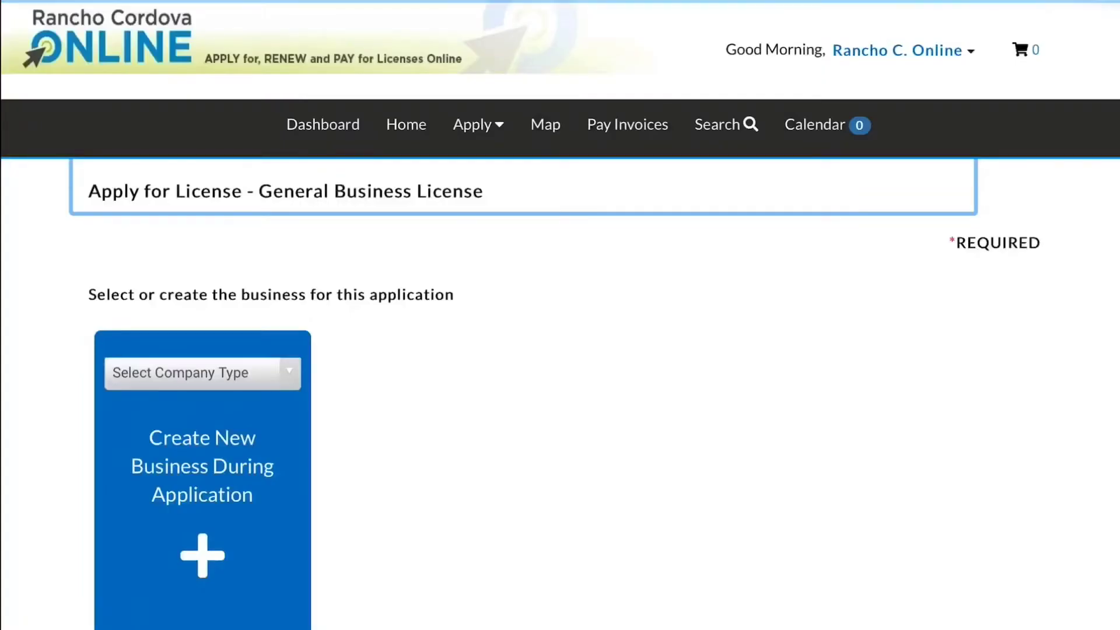
Set company type to Limited Liability Company and add a manually entered location.
{"action": "left_click", "coordinate": [203, 373]}
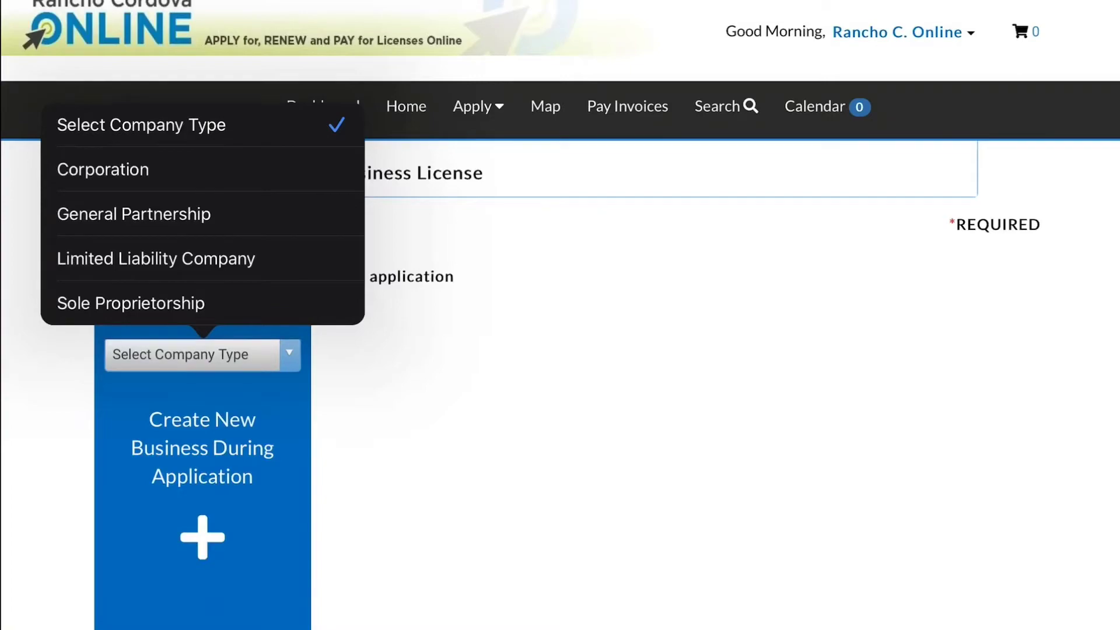
{"action": "left_click", "coordinate": [155, 258]}
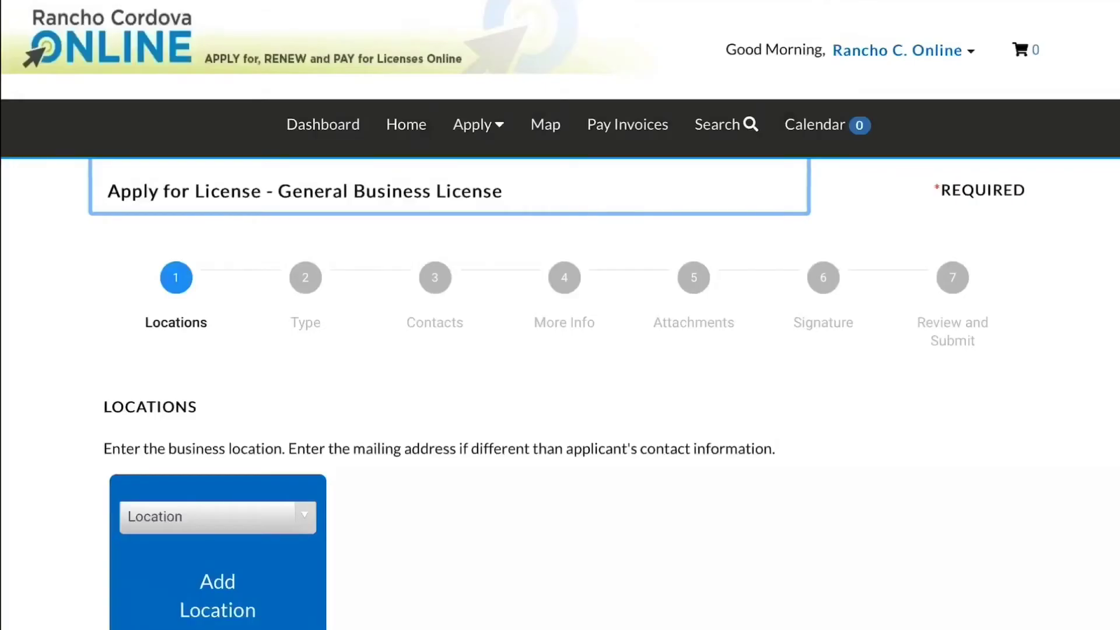
{"action": "scroll", "coordinate": [559, 315], "scroll_direction": "down", "scroll_amount": 3}
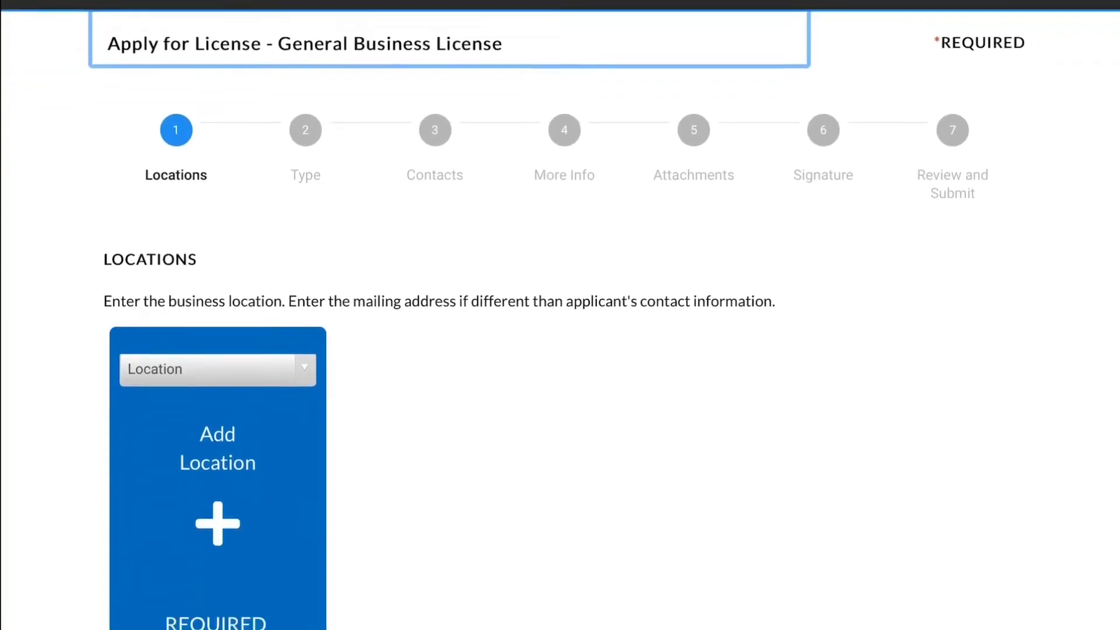
{"action": "scroll", "coordinate": [560, 315], "scroll_direction": "up", "scroll_amount": 1}
{"action": "left_click", "coordinate": [218, 467]}
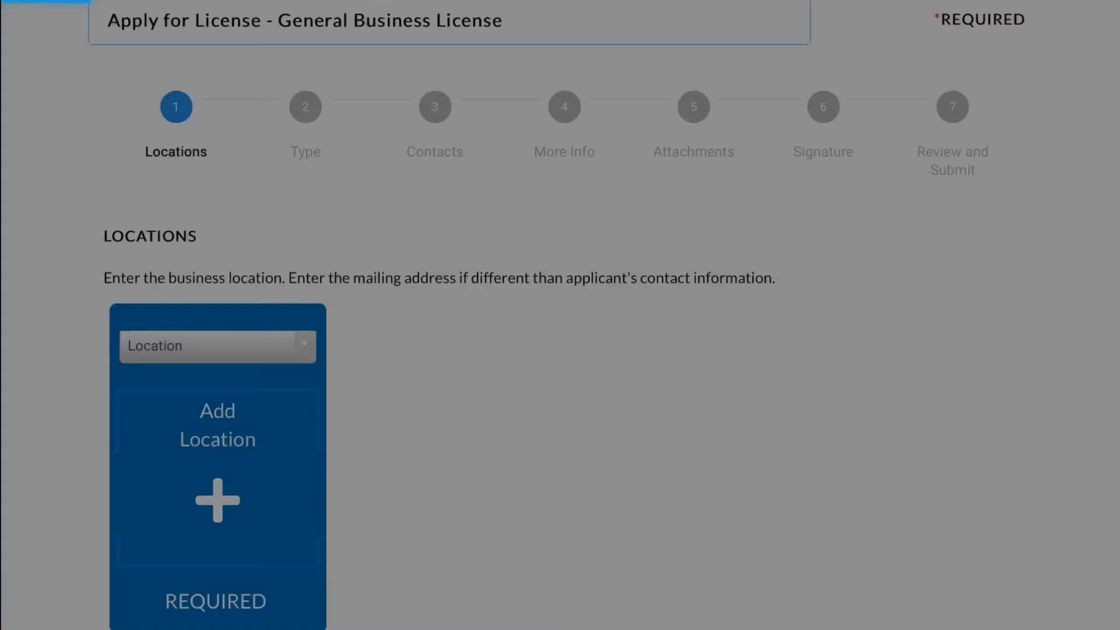
{"action": "left_click", "coordinate": [242, 463]}
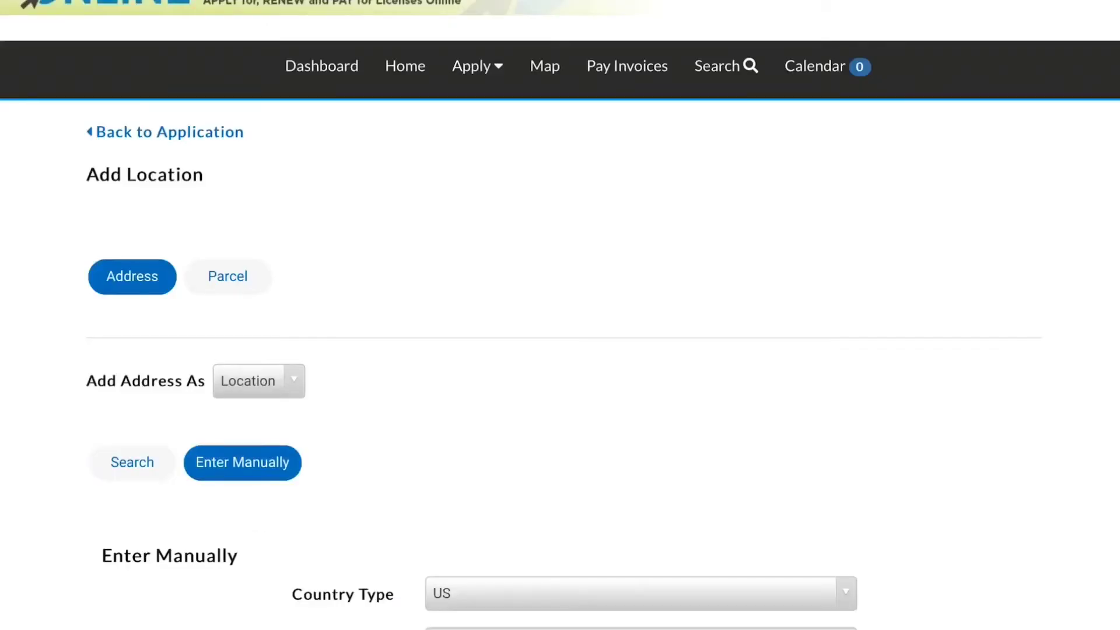
Enter street number 27 in the location address form.
{"action": "scroll", "coordinate": [560, 314], "scroll_direction": "down", "scroll_amount": 10}
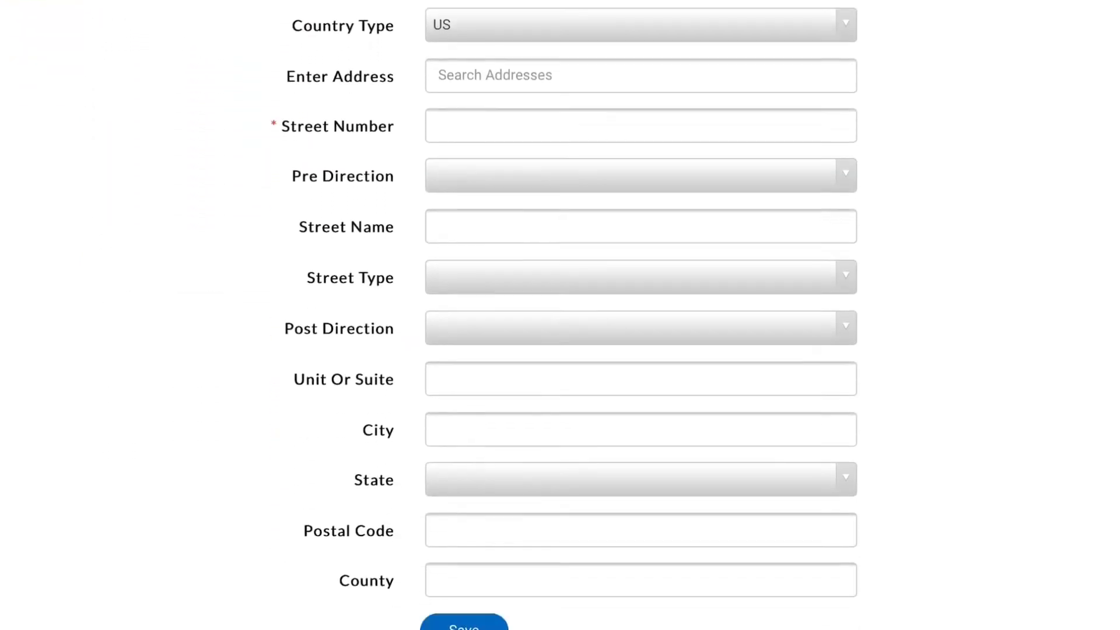
{"action": "left_click", "coordinate": [641, 128]}
{"action": "type", "text": "2729"}
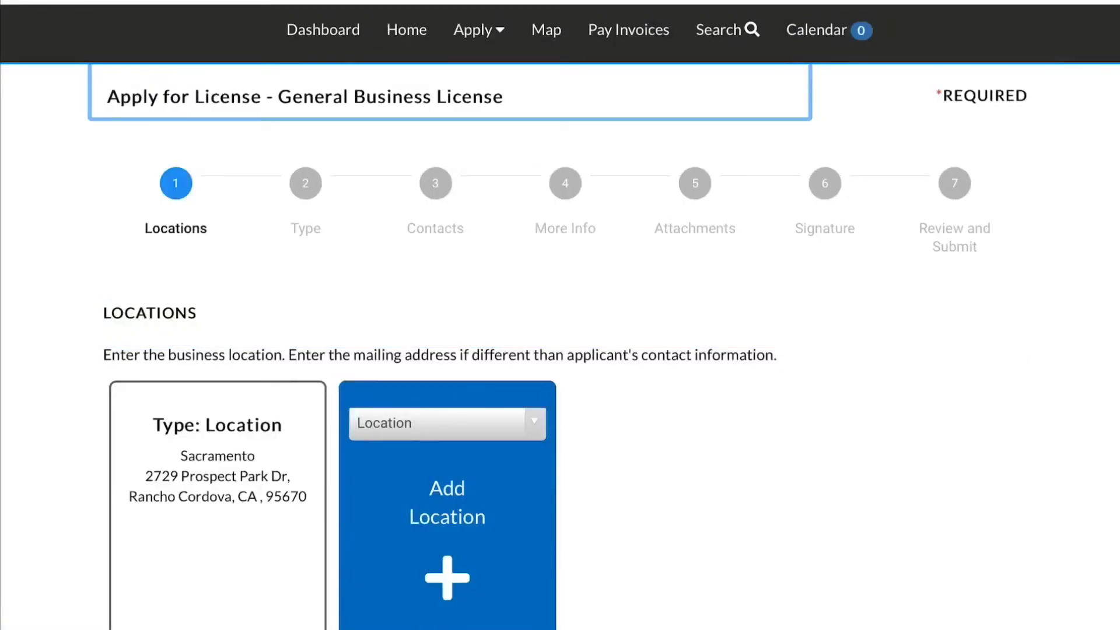
{"action": "scroll", "coordinate": [560, 315], "scroll_direction": "down", "scroll_amount": 4}
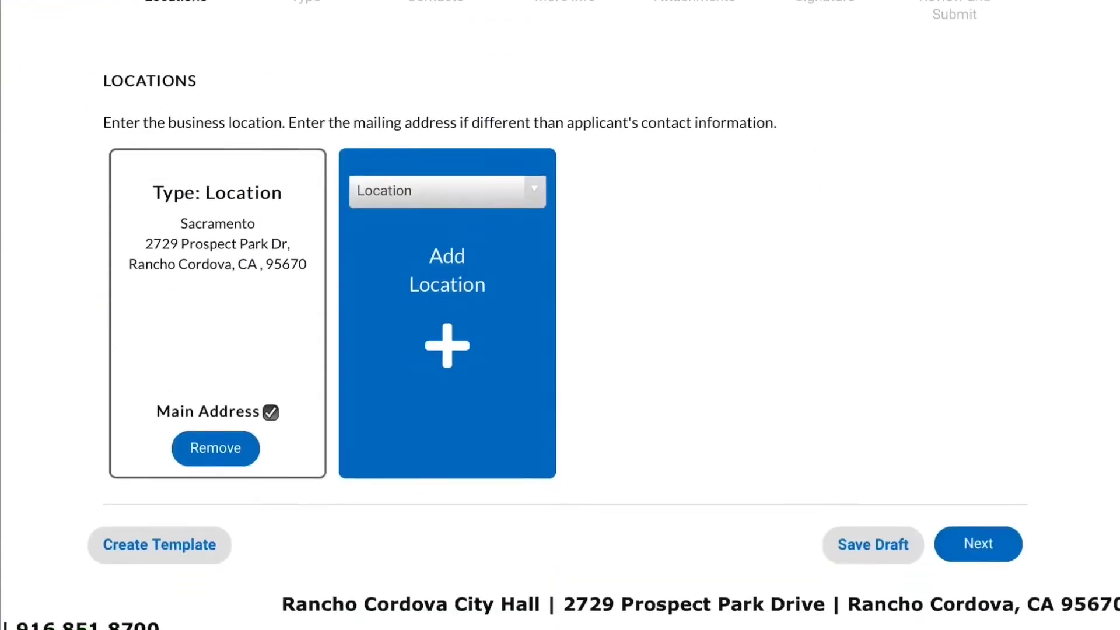
{"action": "scroll", "coordinate": [560, 315], "scroll_direction": "up", "scroll_amount": 1}
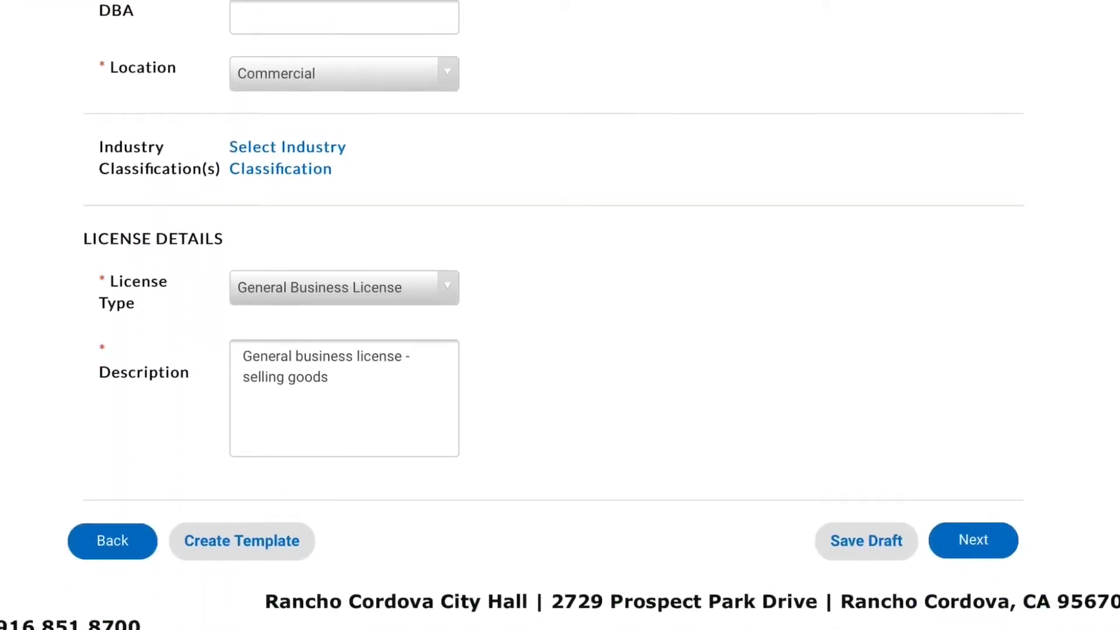
Continue from the Type step, set to Commercial and General Business License, to Contacts.
{"action": "left_click", "coordinate": [972, 540]}
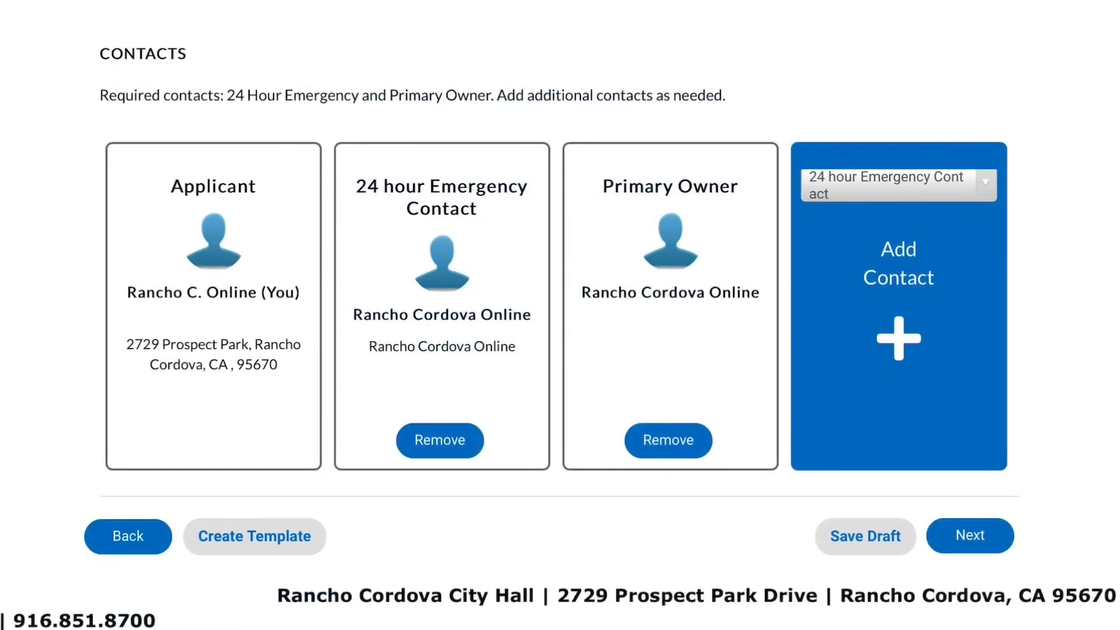
Continue from Contacts, with Emergency Contact and Primary Owner added, to More Info.
{"action": "left_click", "coordinate": [969, 535]}
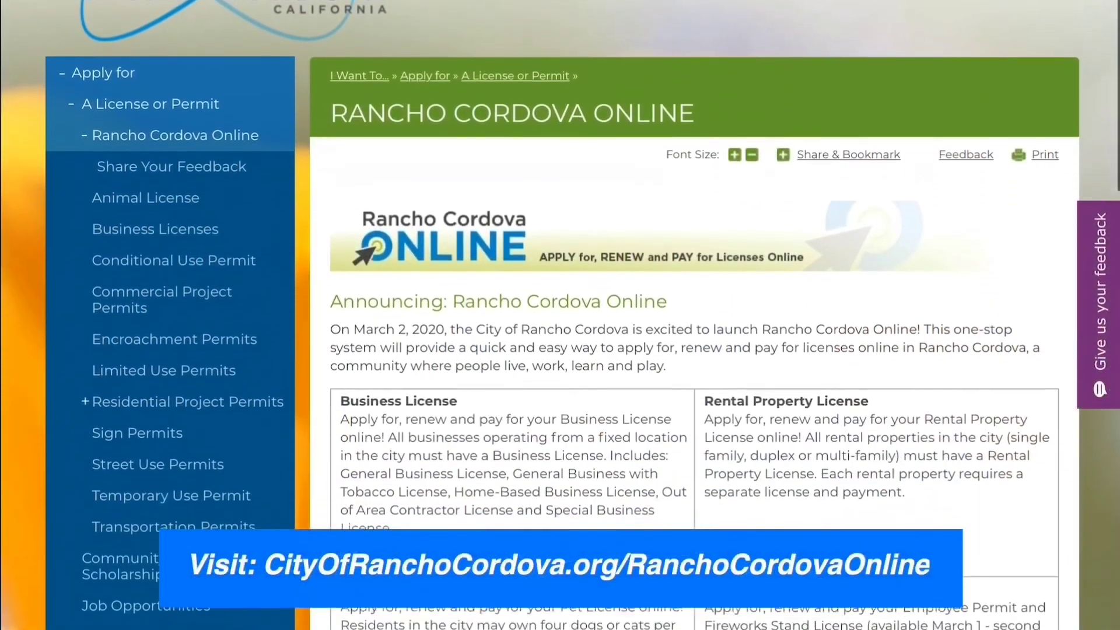
{"action": "scroll", "coordinate": [694, 315], "scroll_direction": "down", "scroll_amount": 8}
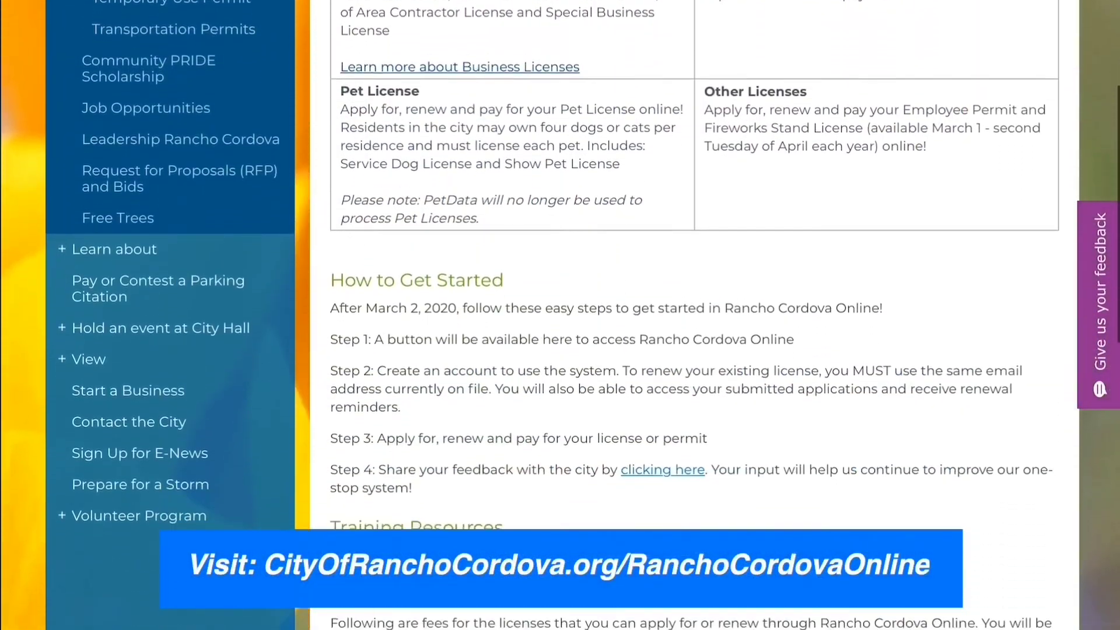
{"action": "scroll", "coordinate": [694, 315], "scroll_direction": "down", "scroll_amount": 8}
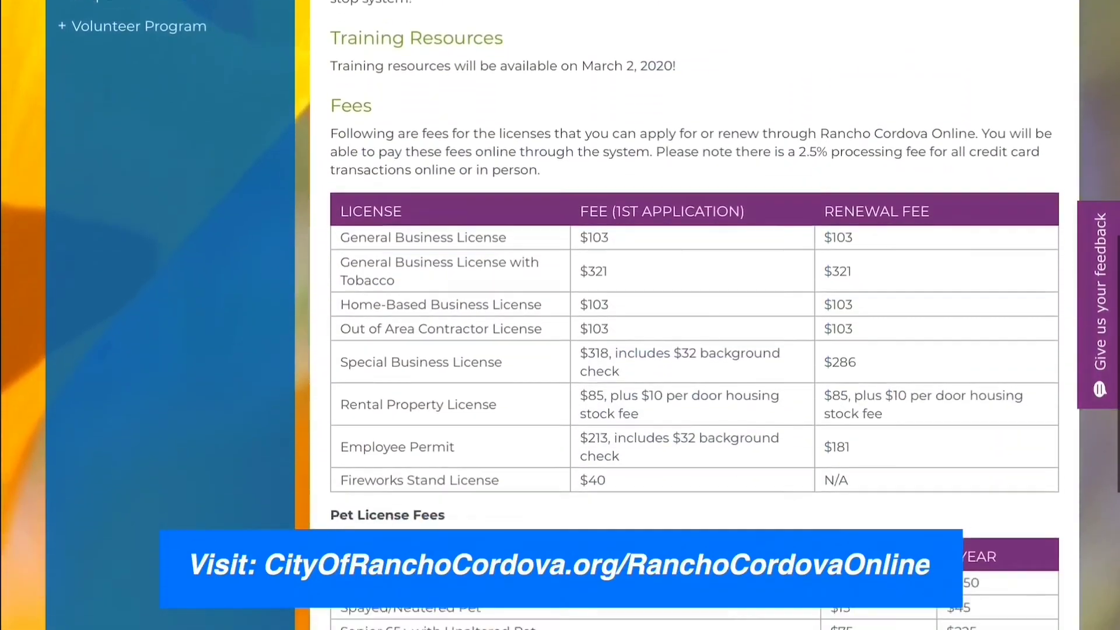
{"action": "scroll", "coordinate": [694, 314], "scroll_direction": "down", "scroll_amount": 4}
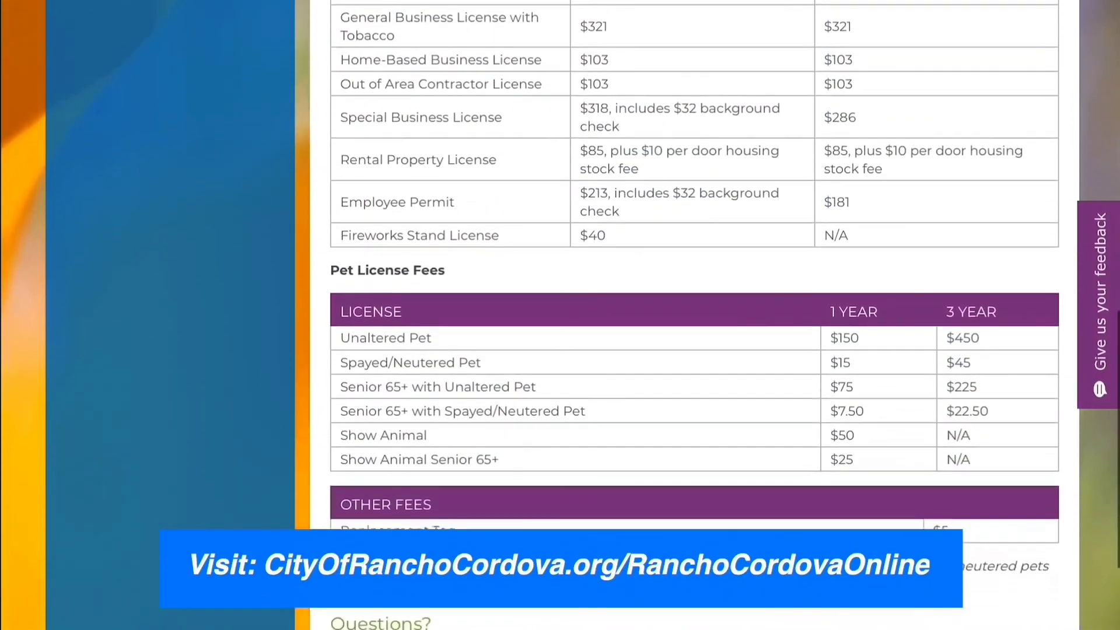